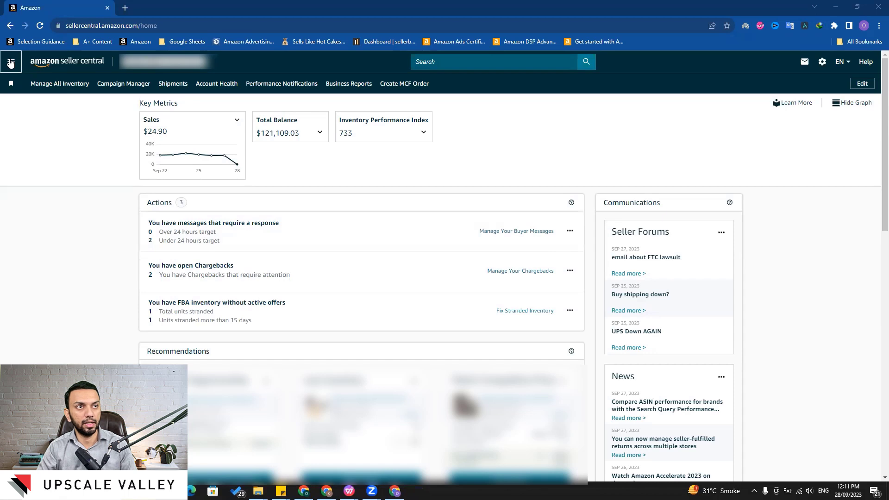
Go to the Brand Tailored Promotions page under Advertising from the main menu
{"action": "left_click", "coordinate": [10, 64]}
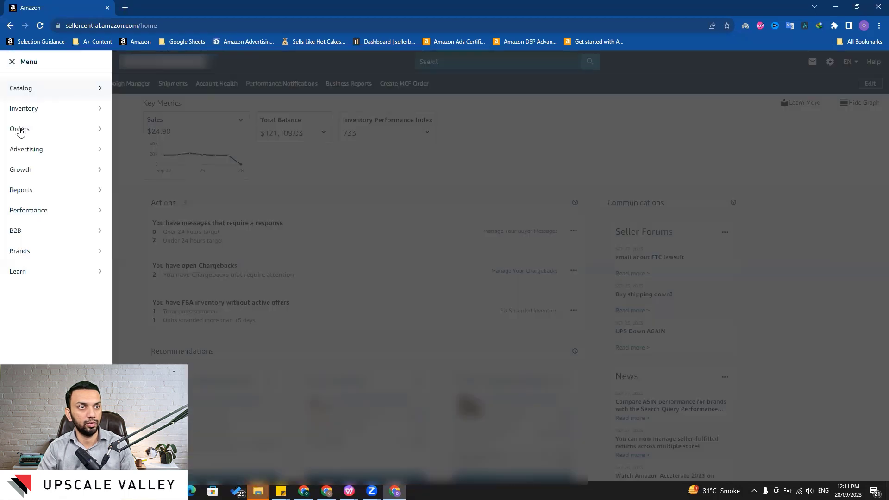
{"action": "mouse_move", "coordinate": [34, 193]}
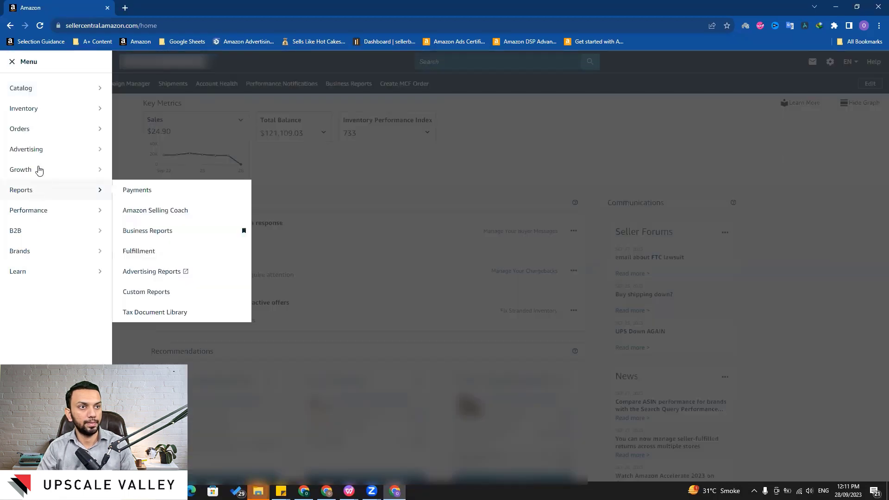
{"action": "mouse_move", "coordinate": [39, 147]}
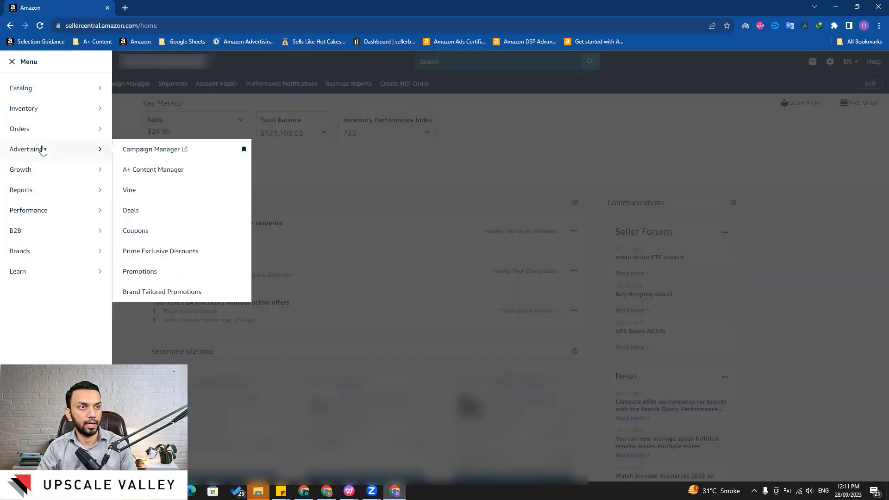
{"action": "left_click", "coordinate": [154, 292]}
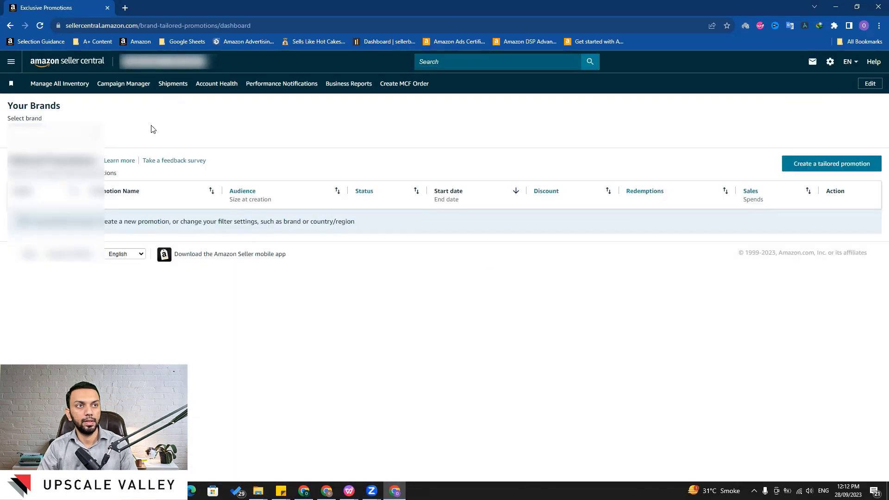
Select the brand in Select brand and start a new tailored promotion
{"action": "left_click", "coordinate": [95, 135]}
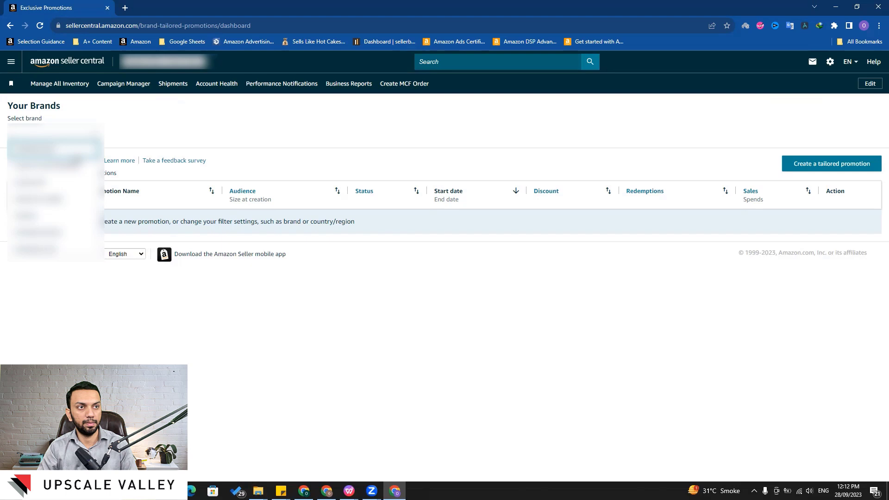
{"action": "left_click", "coordinate": [47, 220]}
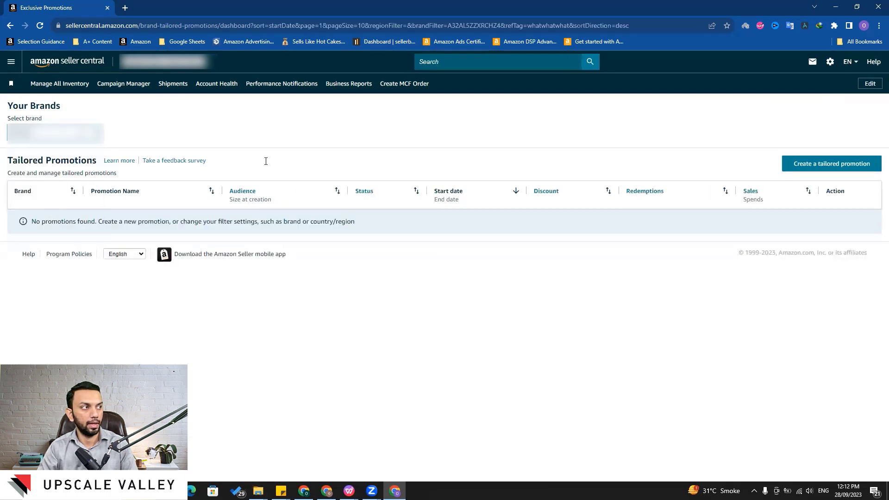
{"action": "left_click", "coordinate": [814, 164]}
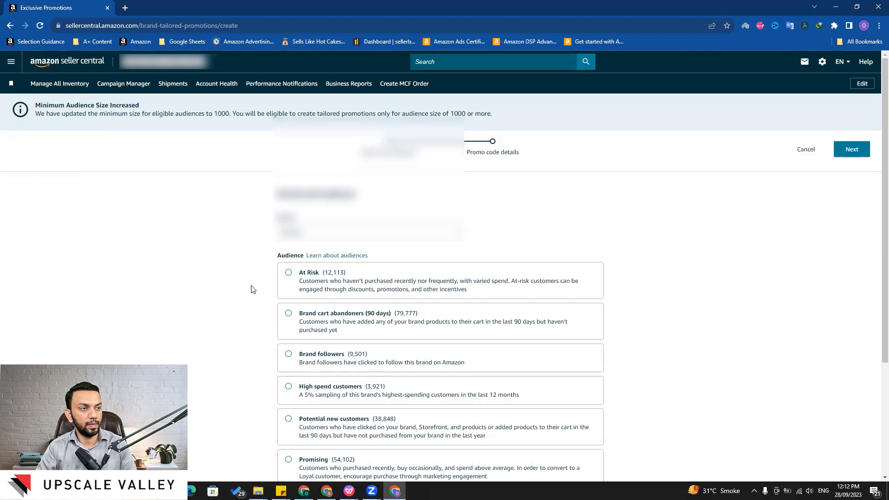
{"action": "scroll", "coordinate": [252, 289], "scroll_direction": "down", "scroll_amount": 2}
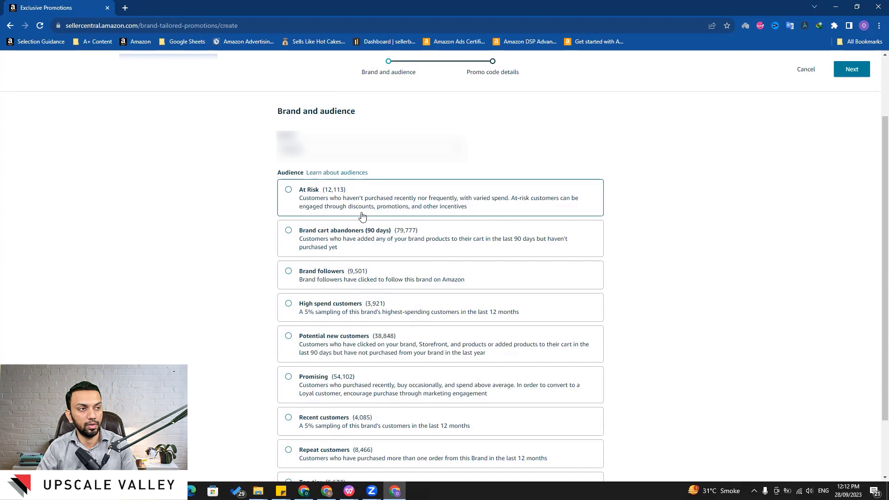
{"action": "scroll", "coordinate": [351, 387], "scroll_direction": "down", "scroll_amount": 2}
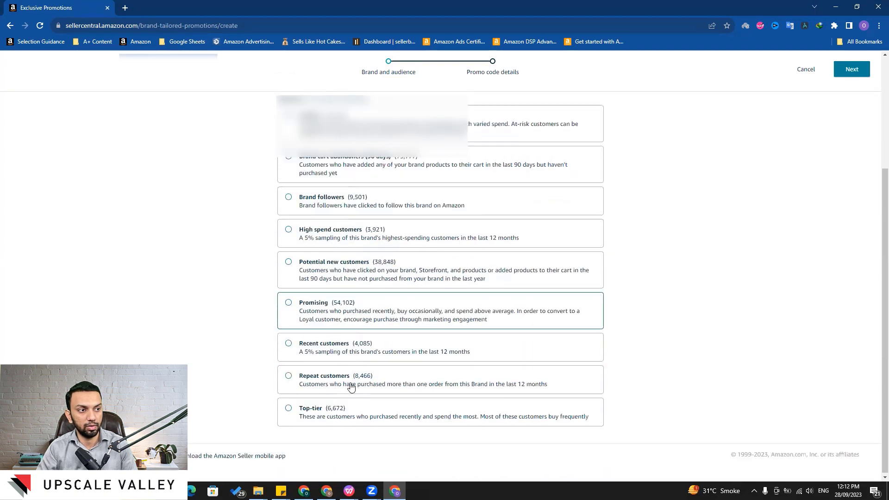
Scroll through the nine audience options to compare their customer counts
{"action": "scroll", "coordinate": [351, 386], "scroll_direction": "up", "scroll_amount": 1}
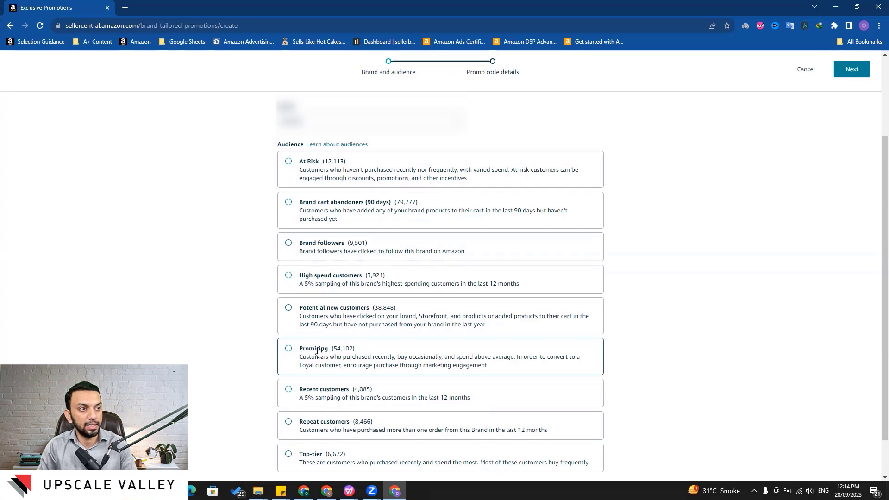
{"action": "scroll", "coordinate": [318, 351], "scroll_direction": "down", "scroll_amount": 2}
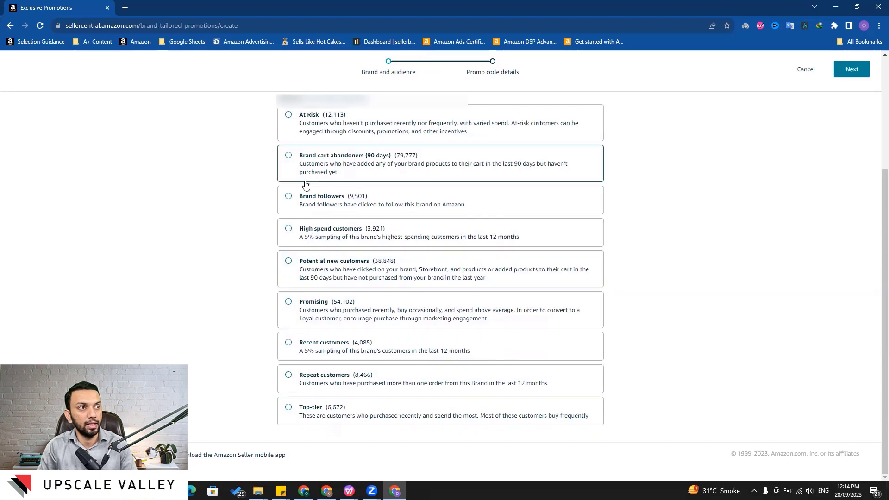
Choose the Brand cart abandoners (90 days) audience and continue to promo code details
{"action": "left_click", "coordinate": [288, 155]}
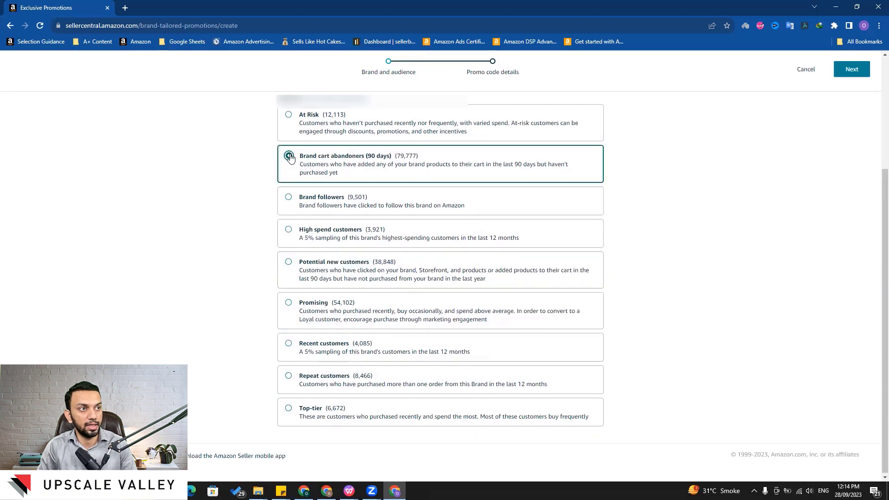
{"action": "scroll", "coordinate": [583, 213], "scroll_direction": "up", "scroll_amount": 3}
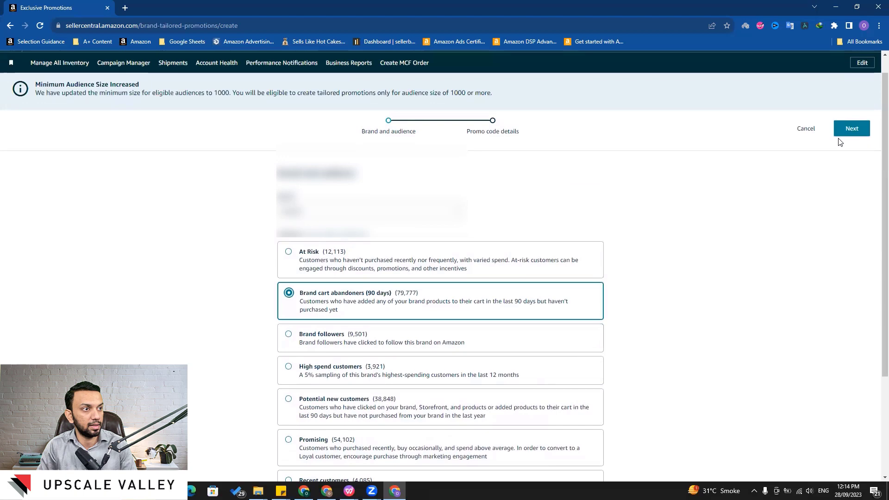
{"action": "left_click", "coordinate": [852, 129]}
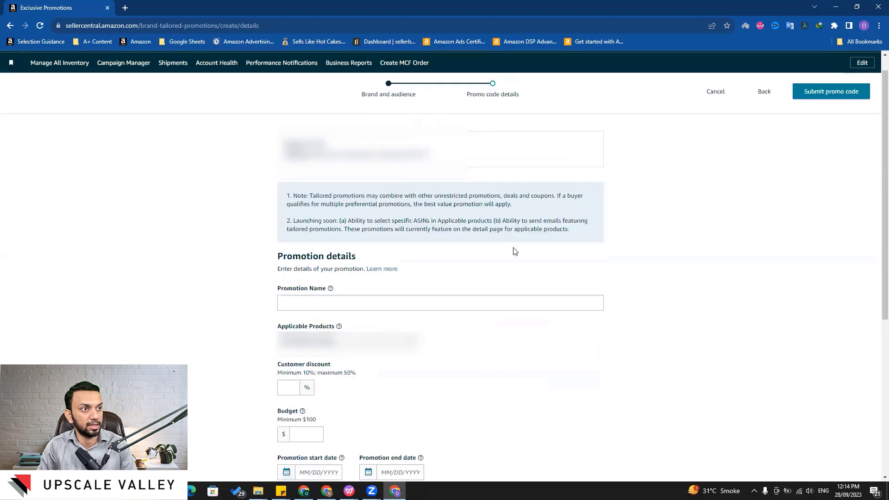
Name the promotion 'Test1' and give it a 10% customer discount
{"action": "left_click", "coordinate": [311, 304]}
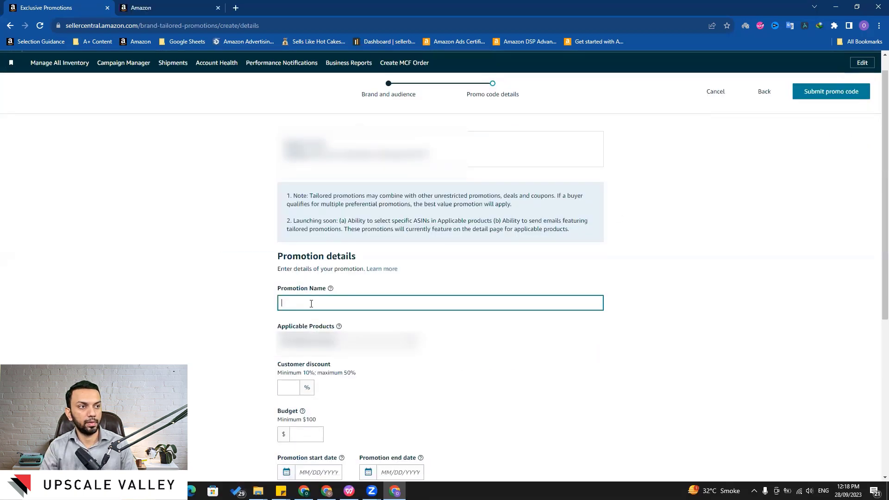
{"action": "type", "text": "Test1"}
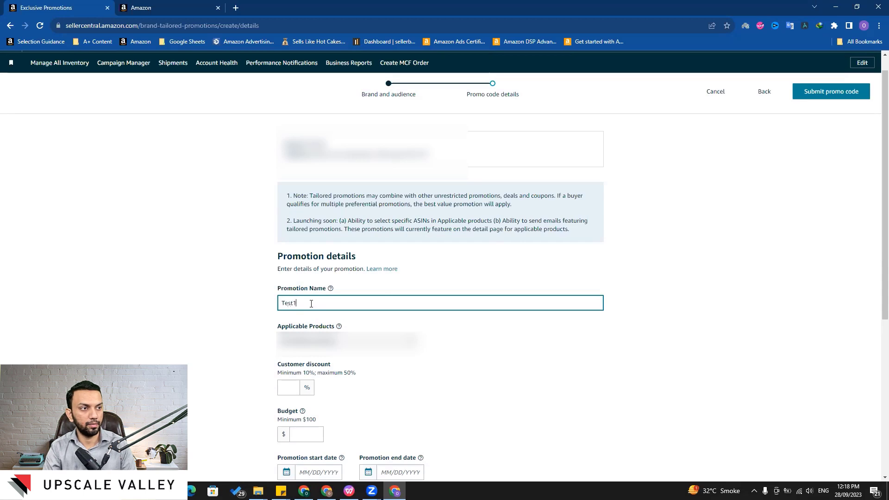
{"action": "left_click", "coordinate": [283, 390]}
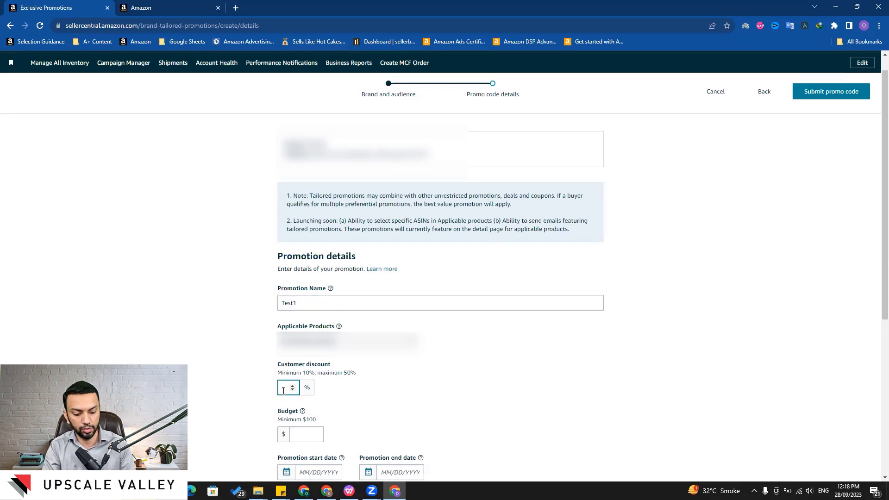
{"action": "type", "text": "10"}
{"action": "scroll", "coordinate": [240, 417], "scroll_direction": "down", "scroll_amount": 3}
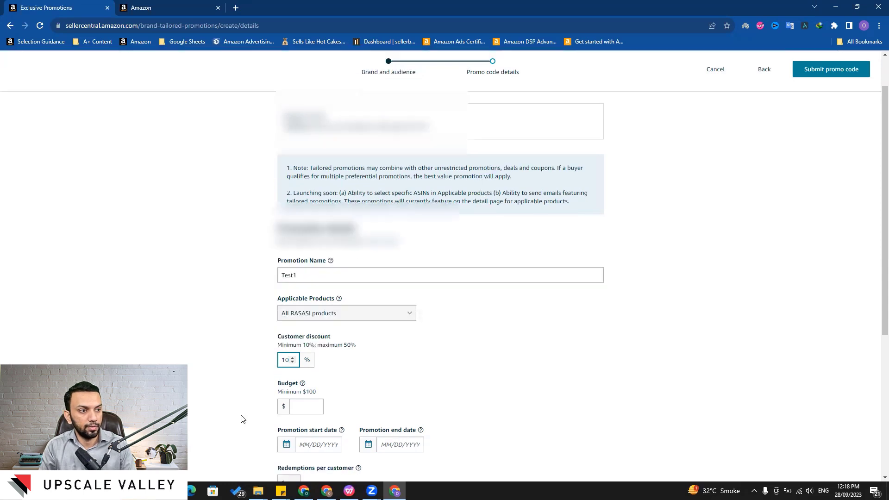
Set the promotion to run from 09/30/2023 to 10/07/2023
{"action": "left_click", "coordinate": [313, 366]}
{"action": "left_click", "coordinate": [313, 366]}
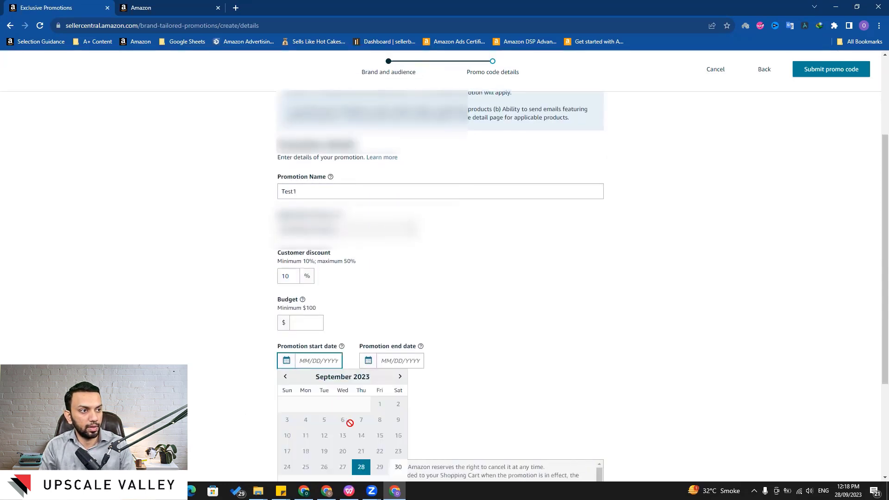
{"action": "left_click", "coordinate": [398, 466]}
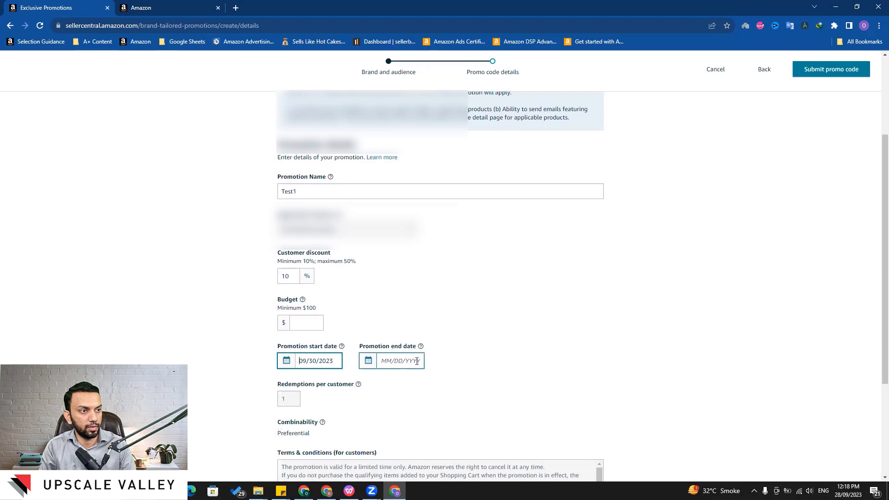
{"action": "left_click", "coordinate": [411, 360]}
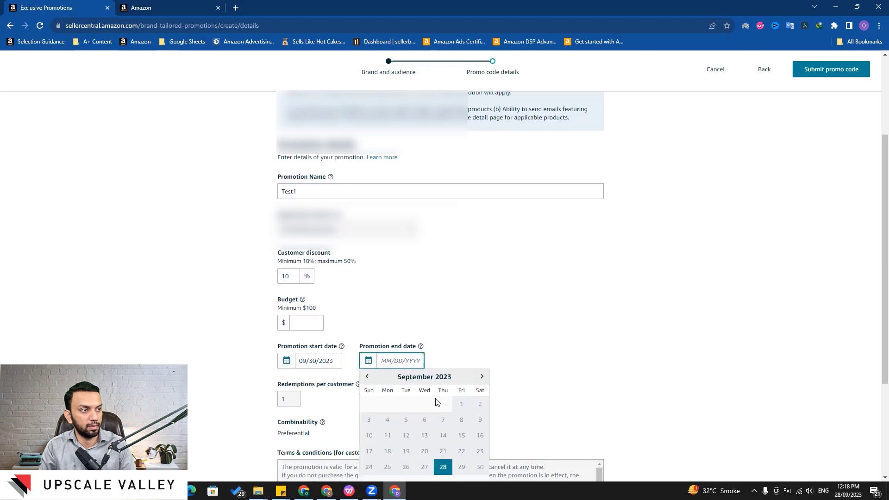
{"action": "scroll", "coordinate": [435, 401], "scroll_direction": "down", "scroll_amount": 2}
{"action": "left_click", "coordinate": [482, 288]}
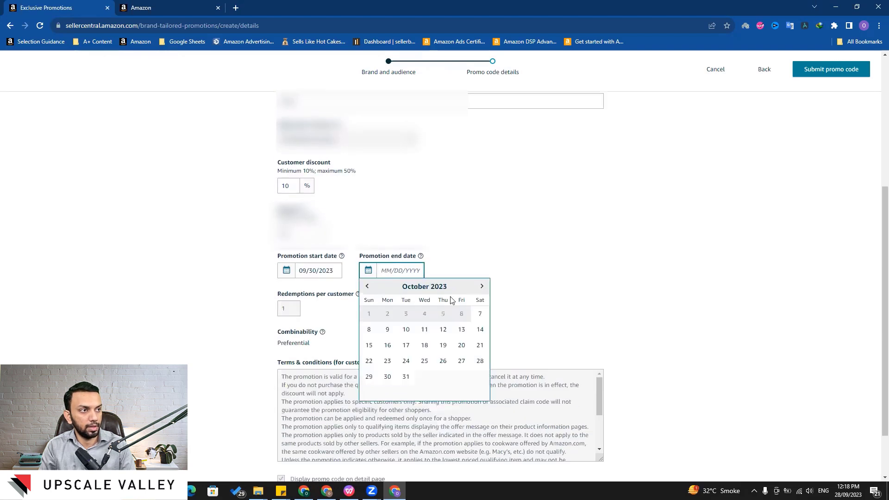
{"action": "left_click", "coordinate": [483, 315]}
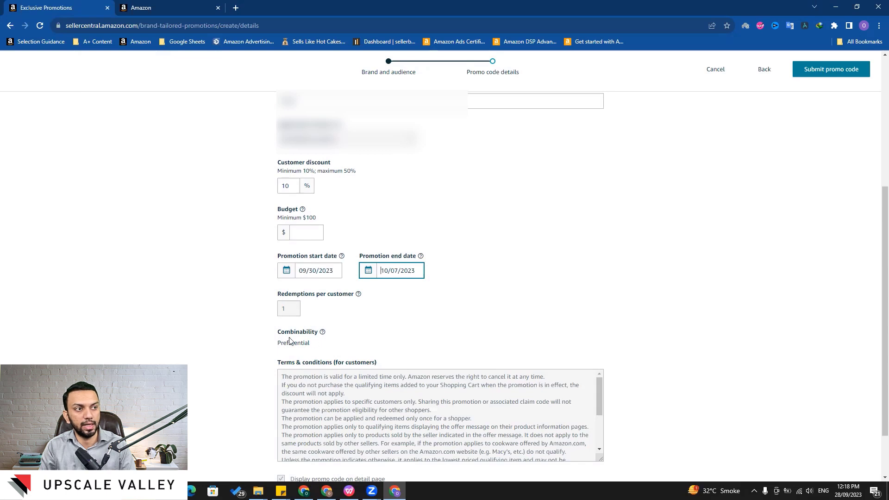
{"action": "left_click", "coordinate": [301, 235]}
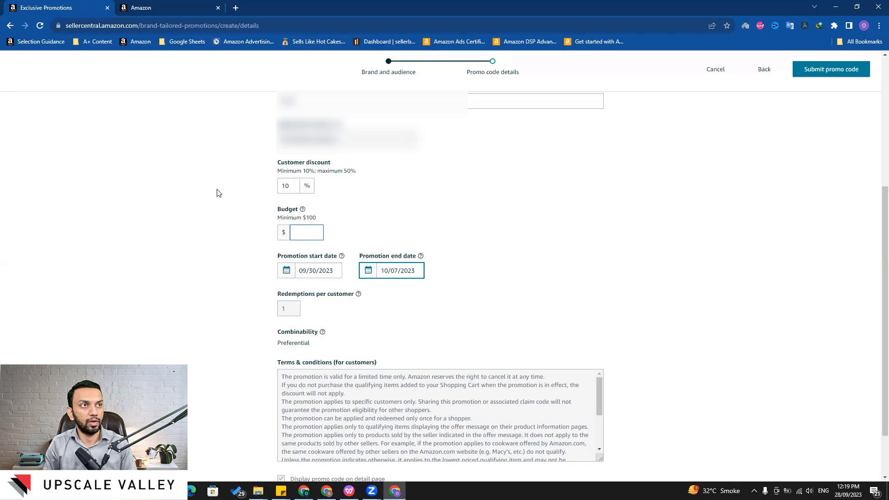
{"action": "left_click", "coordinate": [171, 7]}
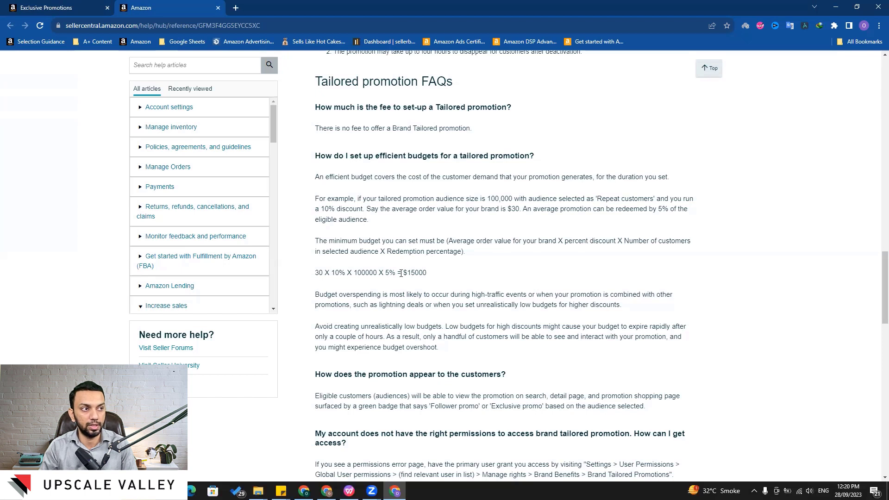
{"action": "left_click_drag", "start_coordinate": [402, 274], "coordinate": [433, 274]}
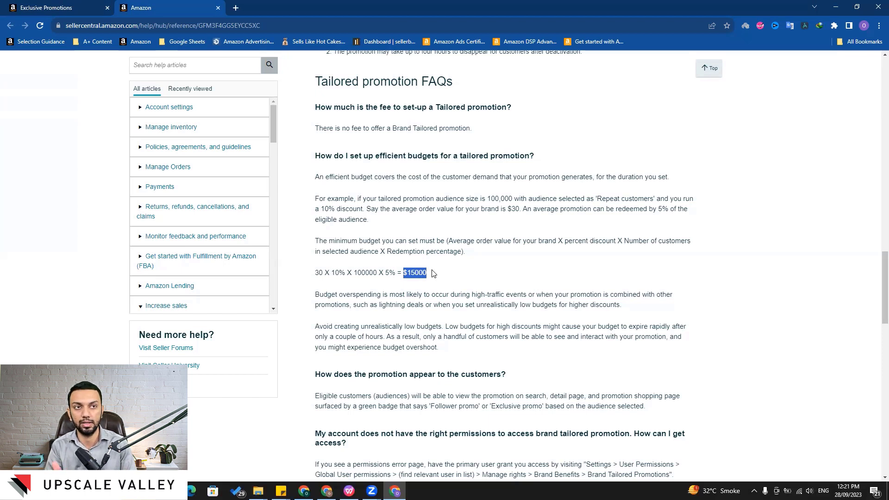
Enter a $6000 budget and scroll down through the Terms & conditions
{"action": "left_click", "coordinate": [31, 10]}
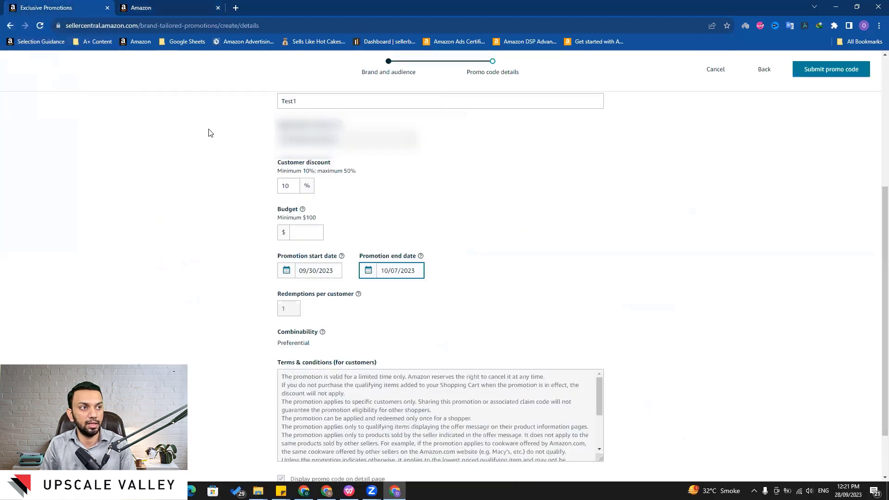
{"action": "left_click", "coordinate": [300, 234]}
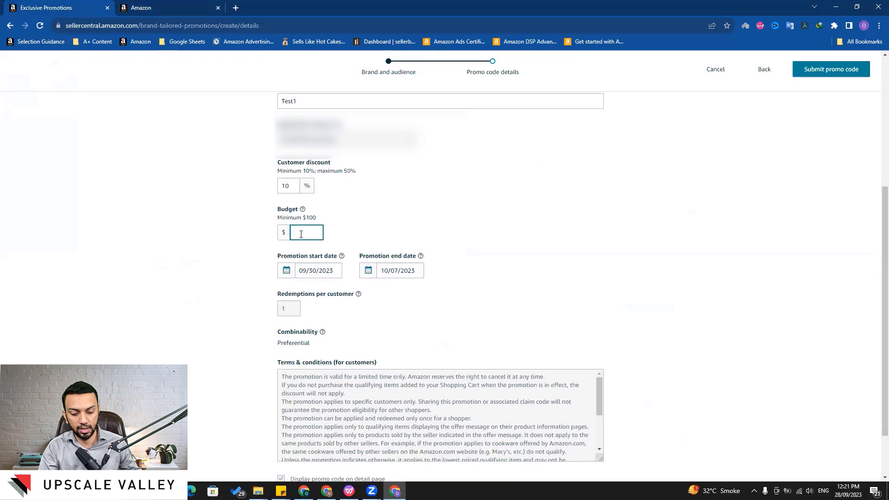
{"action": "type", "text": "6000"}
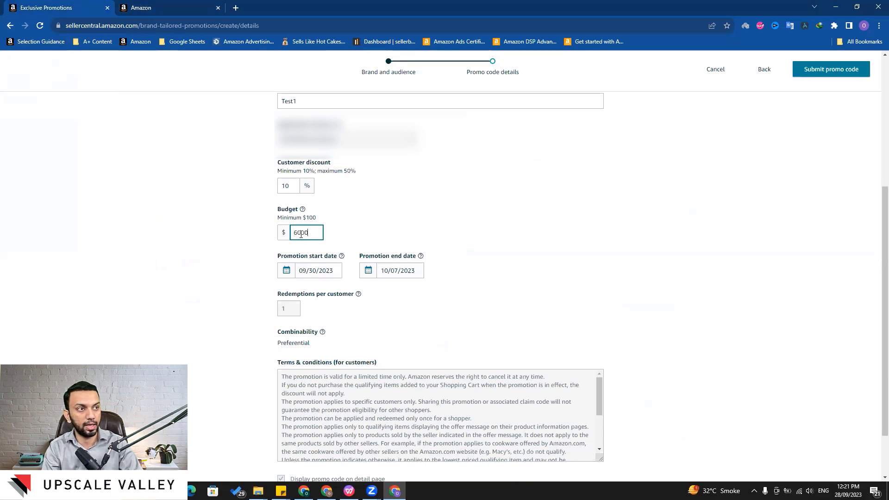
{"action": "left_click", "coordinate": [224, 317]}
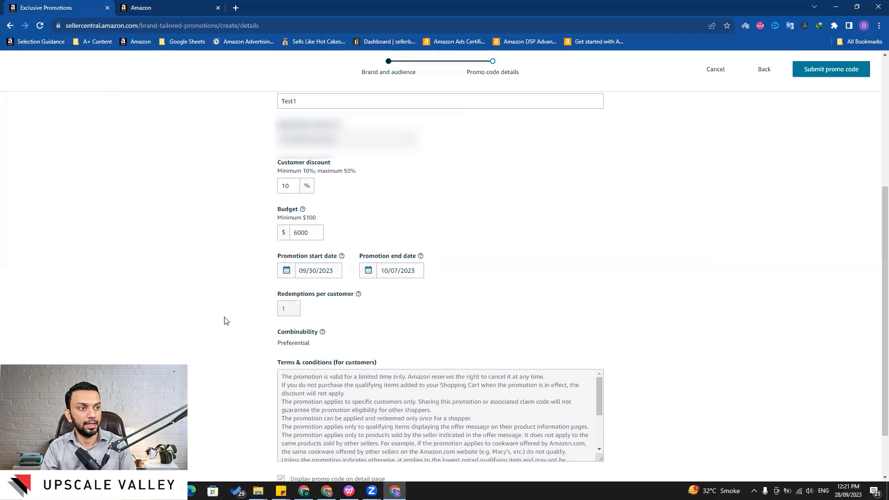
{"action": "scroll", "coordinate": [296, 386], "scroll_direction": "down", "scroll_amount": 1}
{"action": "scroll", "coordinate": [296, 386], "scroll_direction": "down", "scroll_amount": 2}
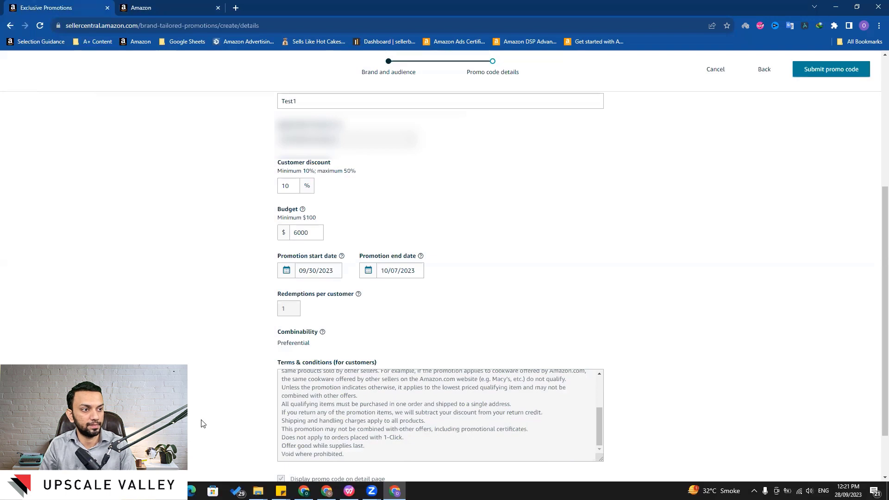
{"action": "scroll", "coordinate": [201, 422], "scroll_direction": "down", "scroll_amount": 2}
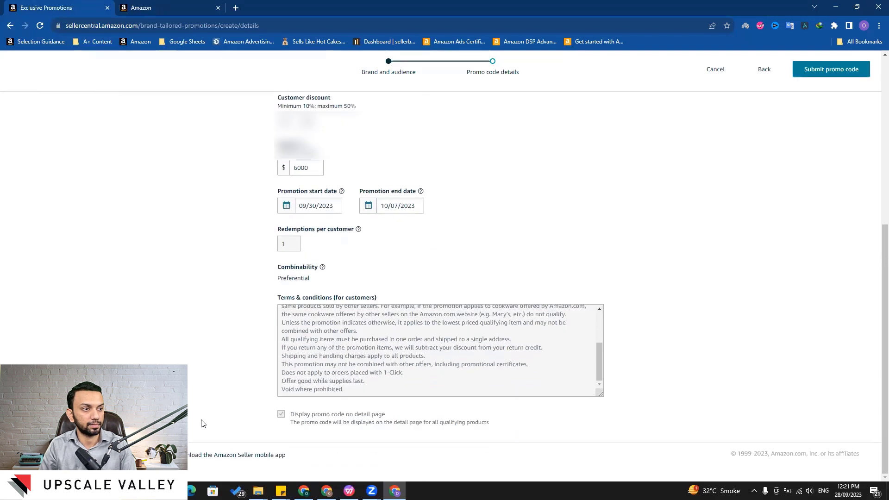
Submit the promo code so Test1 appears as Pending activation
{"action": "left_click", "coordinate": [829, 71]}
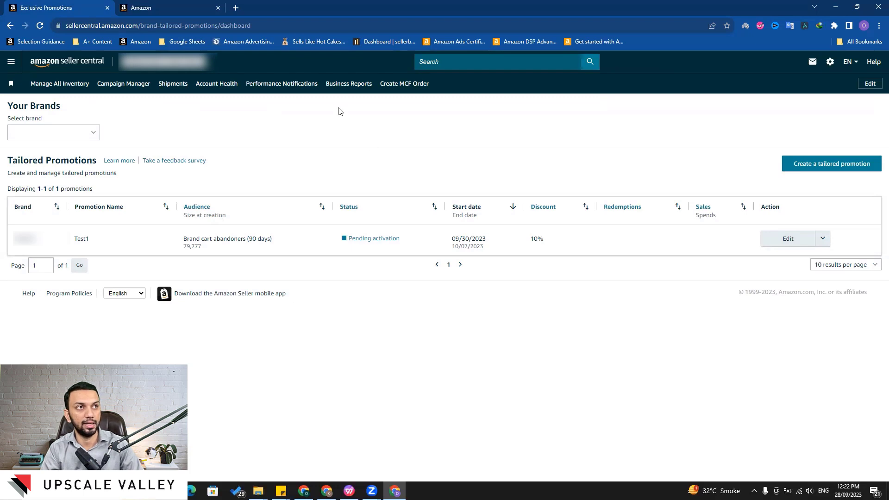
{"action": "left_click", "coordinate": [152, 8]}
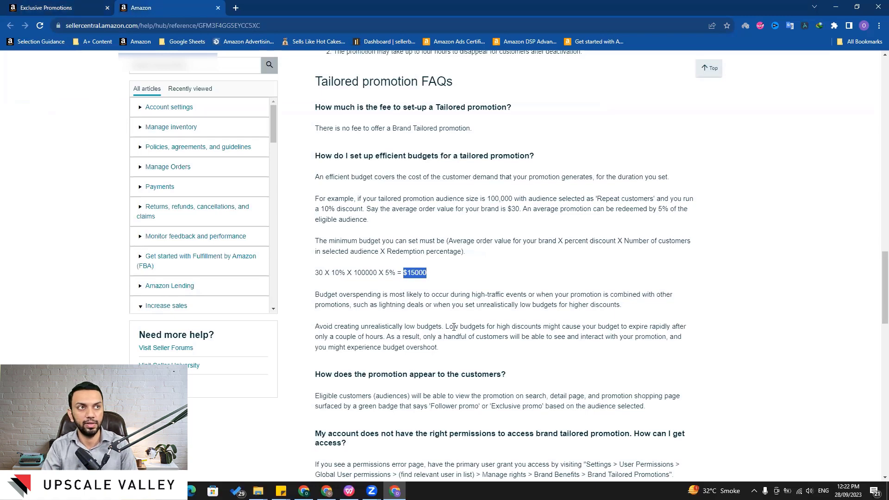
{"action": "left_click", "coordinate": [76, 9]}
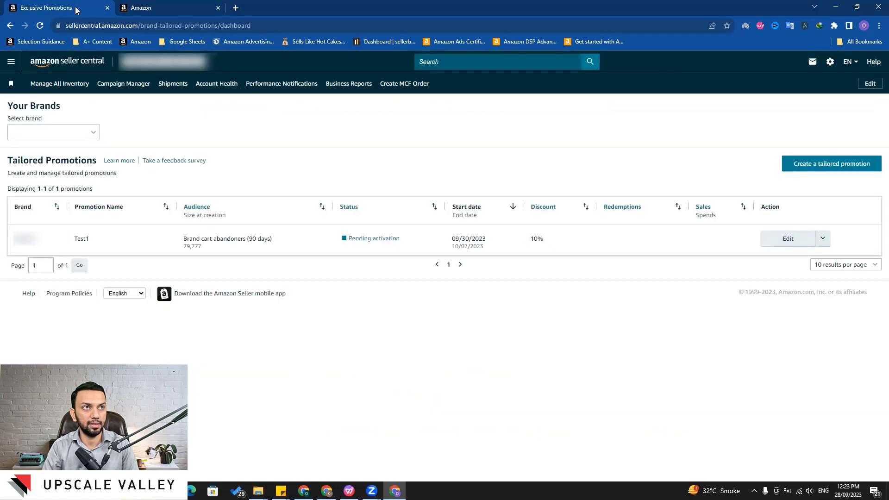